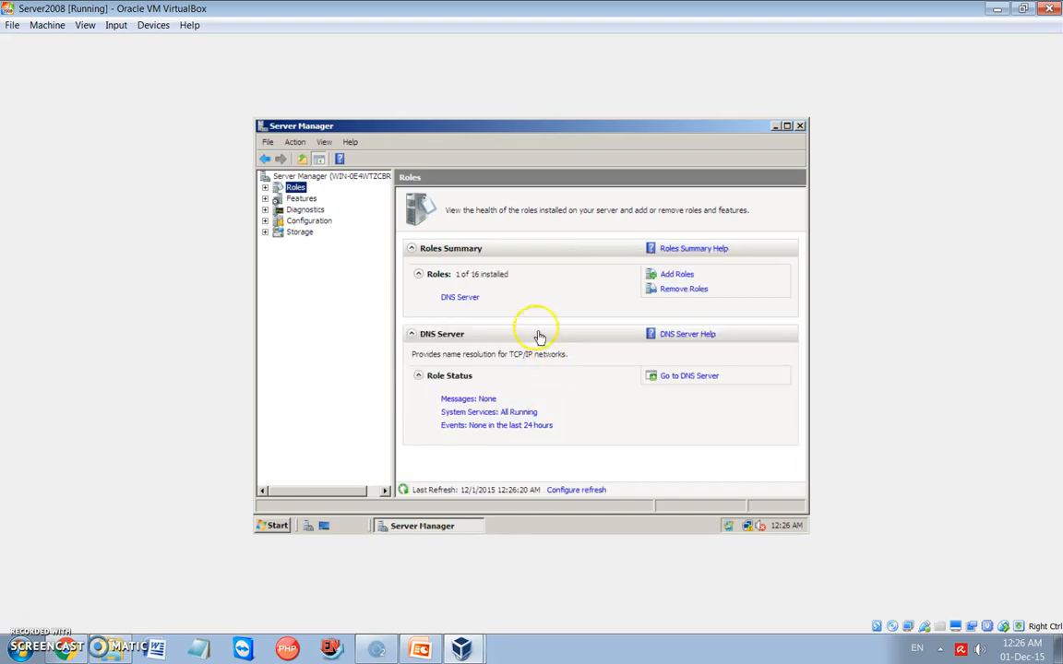
# - Install the Active Directory Domain Services role on the server
pyautogui.click(674, 275)
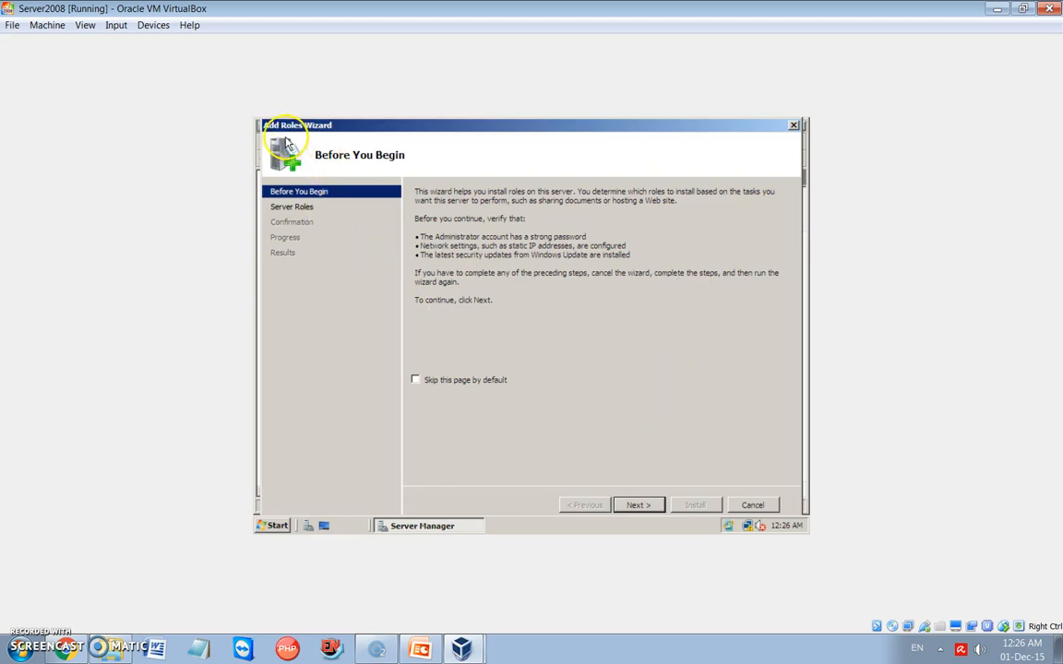
pyautogui.click(633, 505)
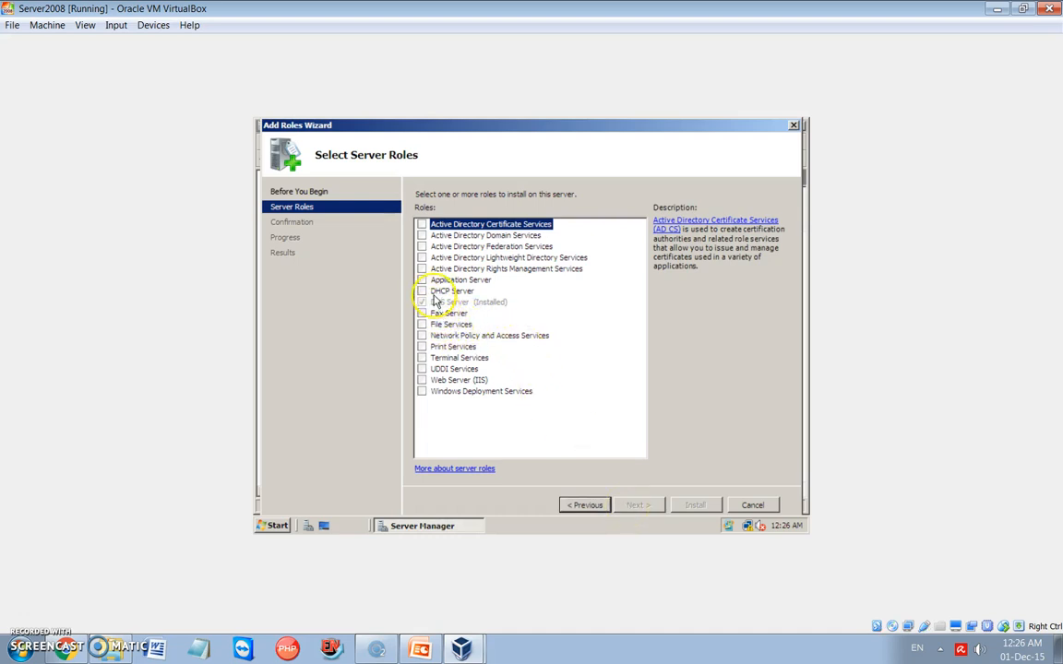
pyautogui.click(421, 235)
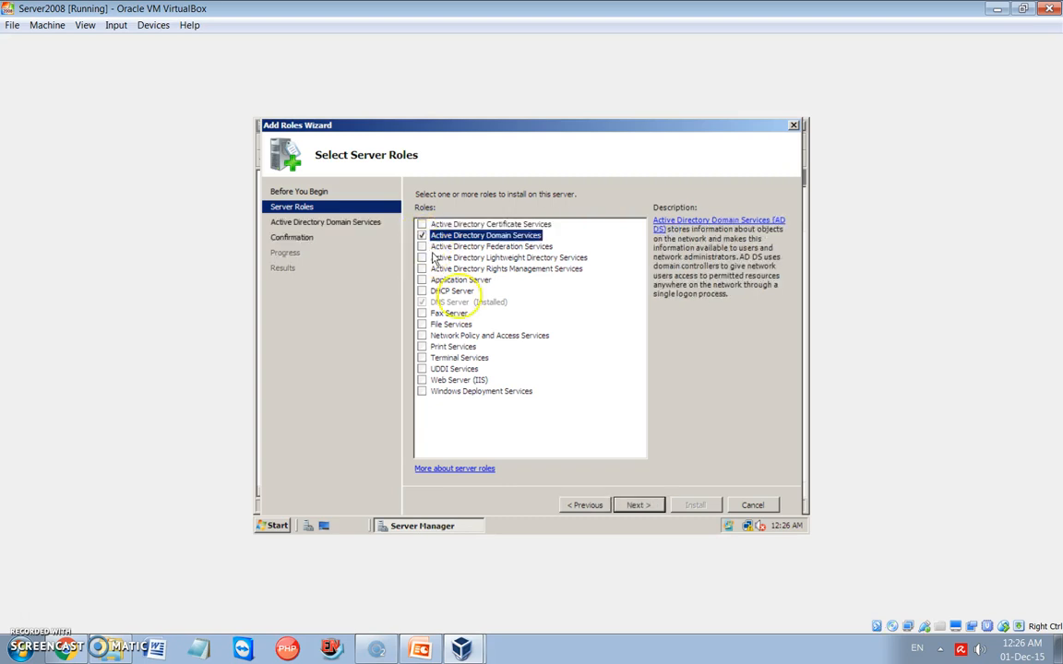
pyautogui.click(639, 505)
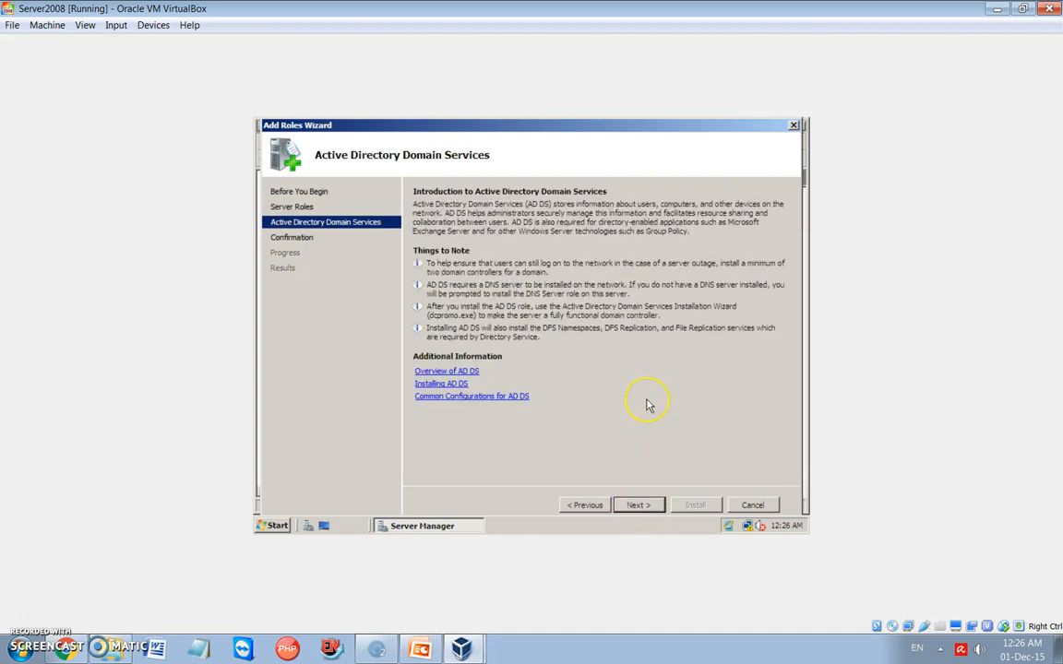
pyautogui.click(639, 506)
pyautogui.click(692, 506)
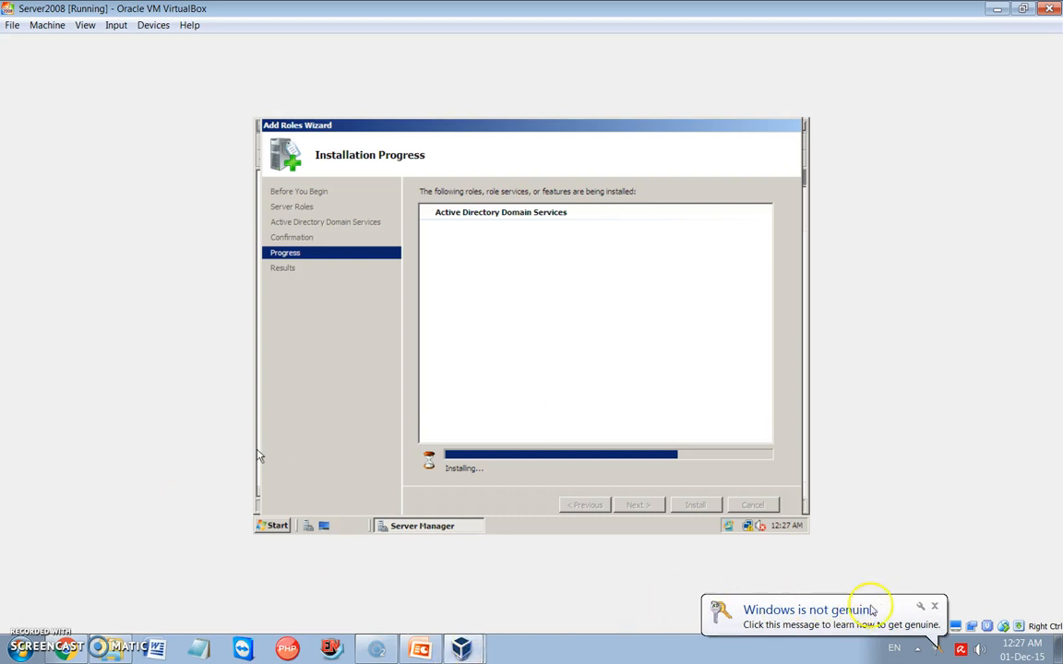
pyautogui.click(933, 607)
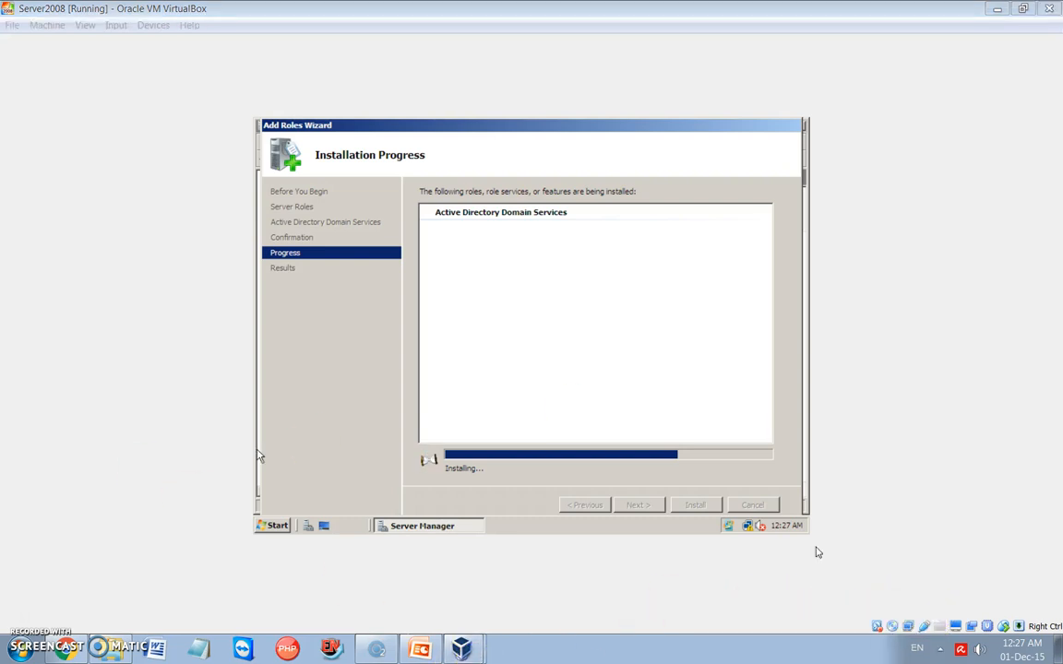
pyautogui.click(369, 151)
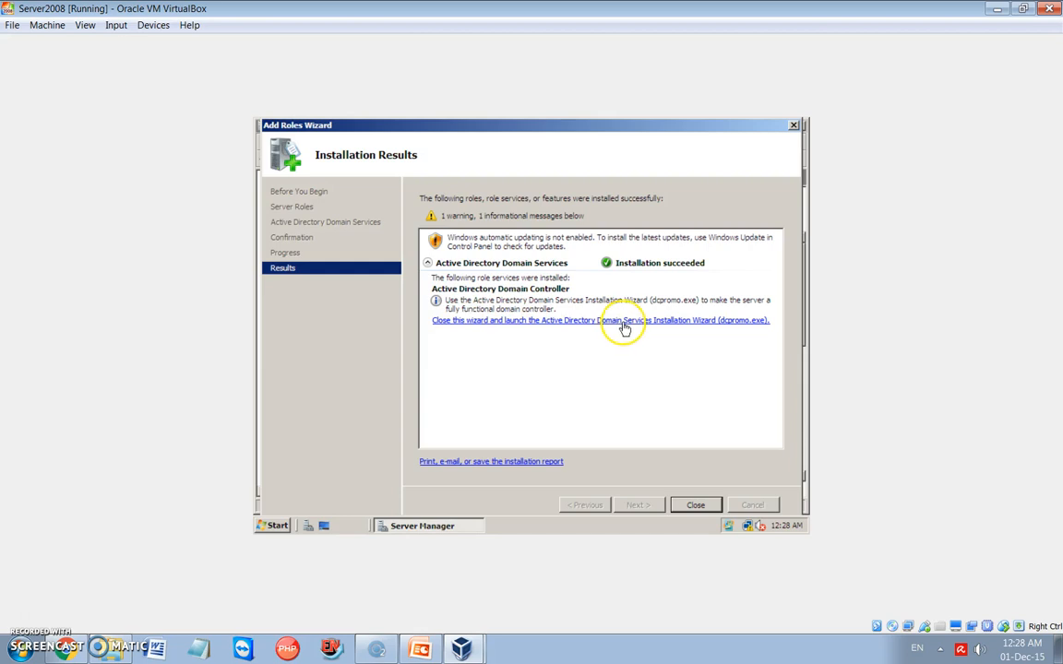
# - Close the role installation results and exit Server Manager
pyautogui.click(729, 325)
pyautogui.click(697, 506)
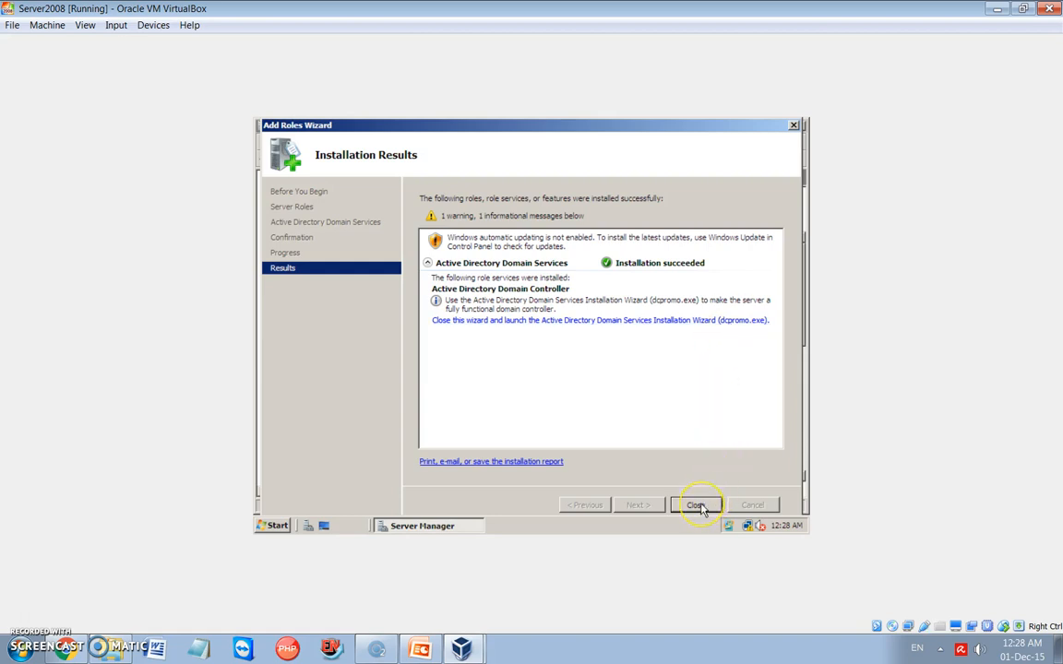
pyautogui.click(672, 384)
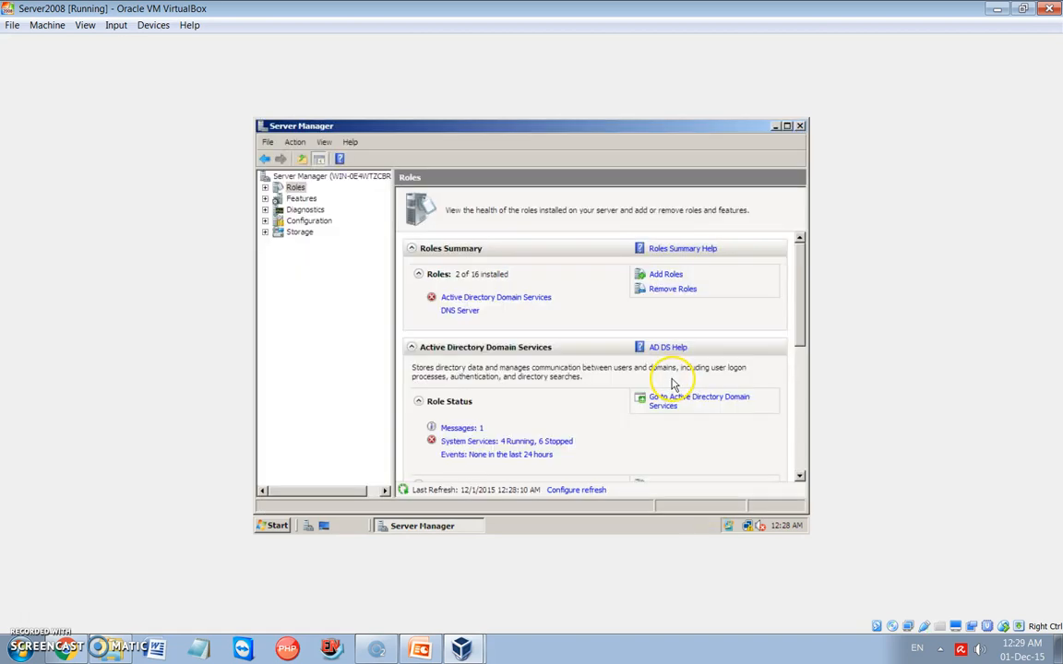
pyautogui.click(800, 125)
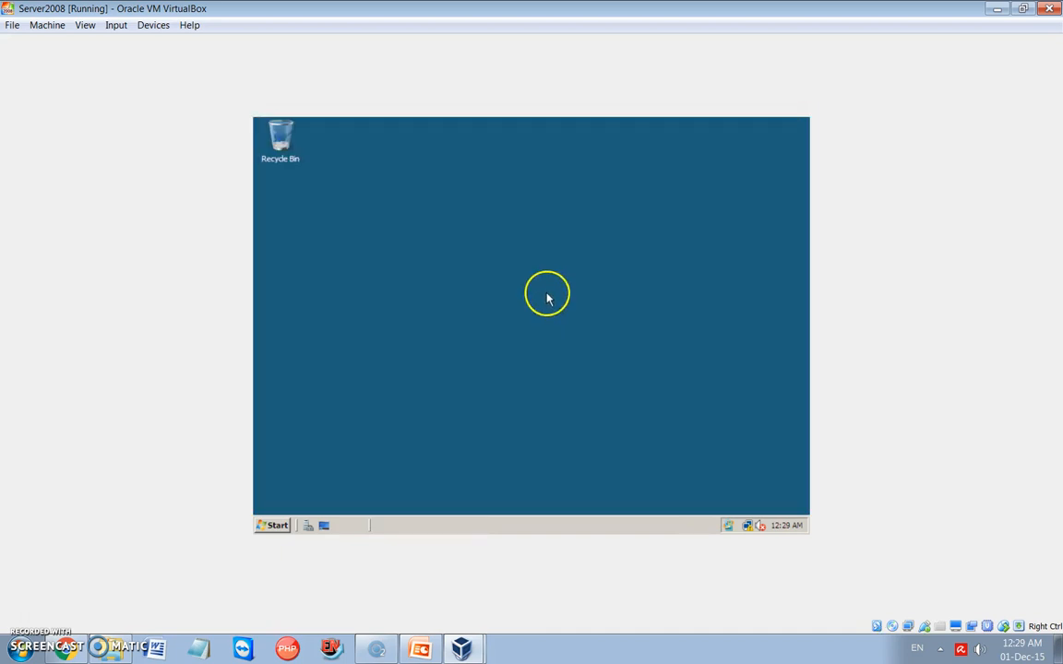
# - Launch the Active Directory Domain Services Installation Wizard by running dcpromo
pyautogui.click(275, 525)
pyautogui.click(302, 499)
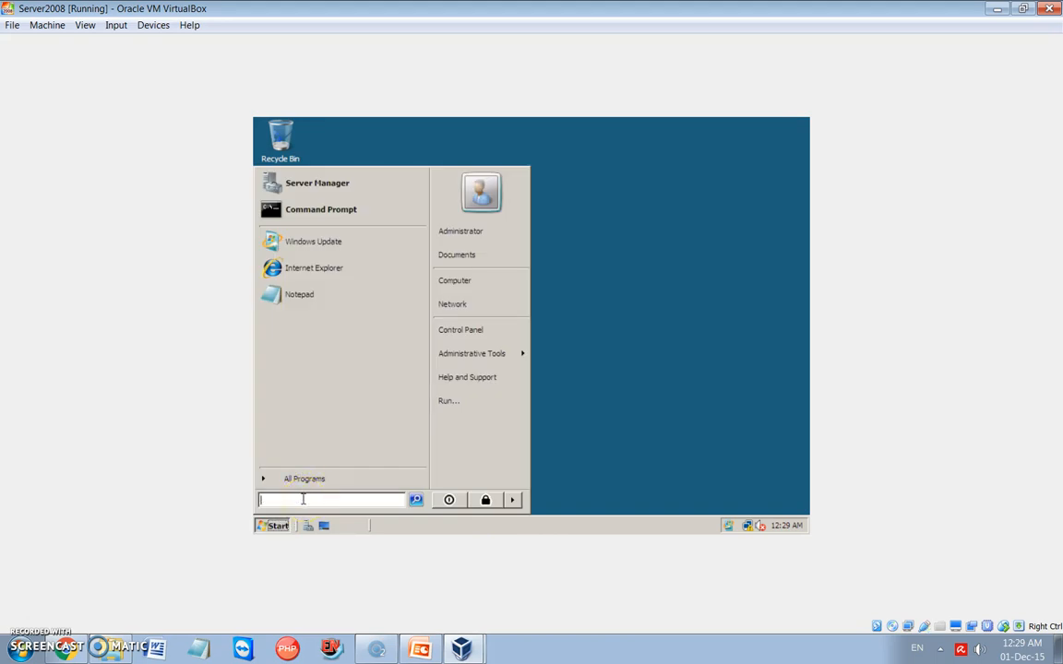
pyautogui.write('dcp')
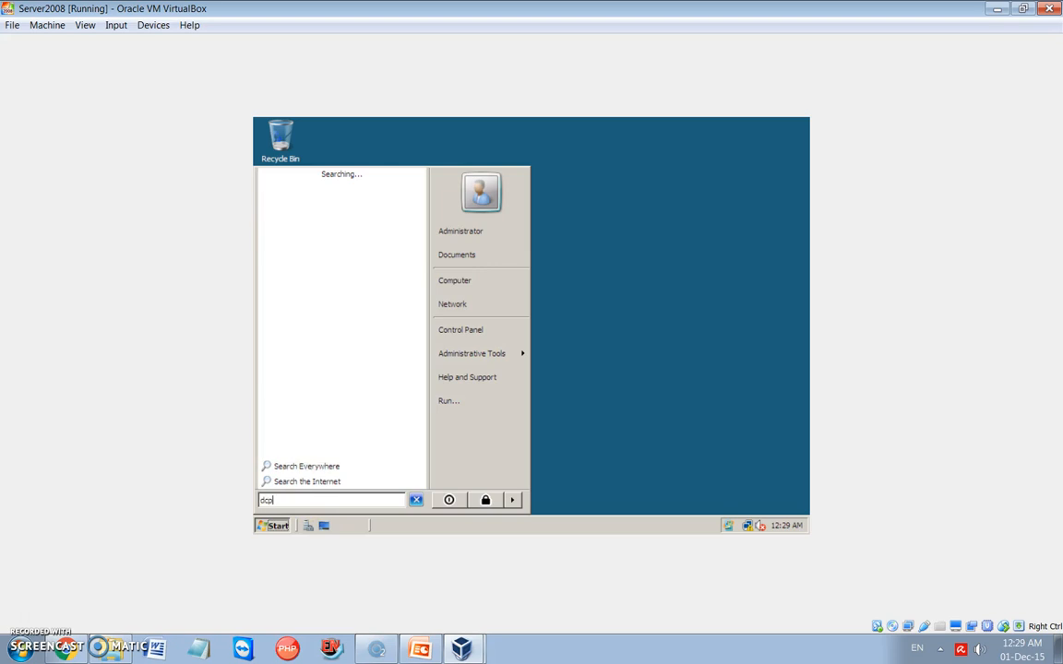
pyautogui.write('romo')
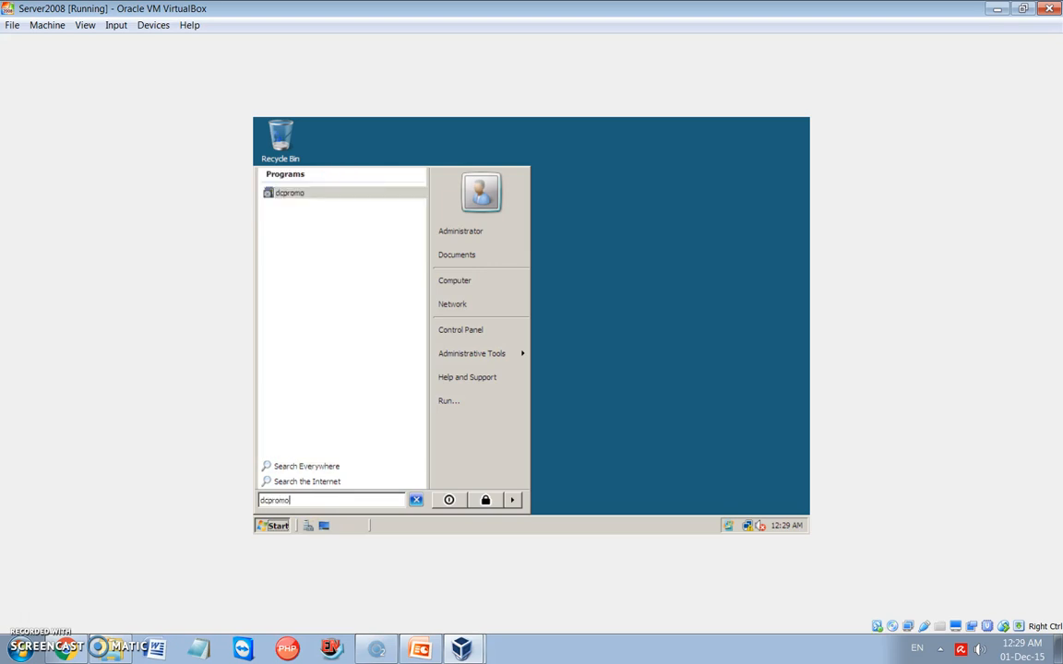
pyautogui.press('Return')
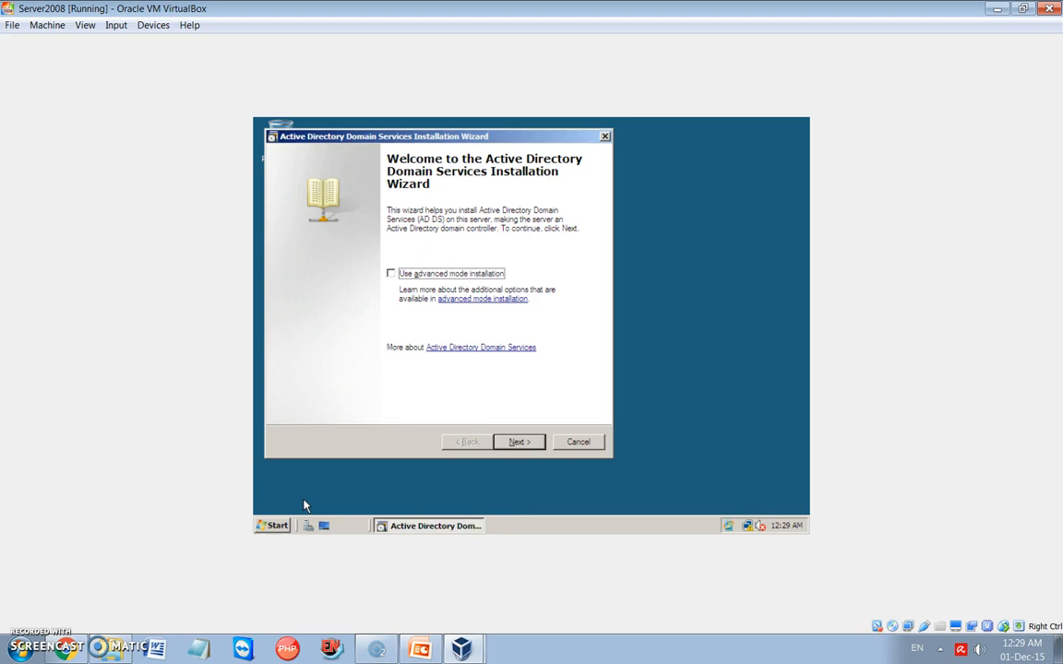
# - Go through the wizard's introduction and choose to create a new domain in a new forest
pyautogui.click(517, 442)
pyautogui.click(520, 443)
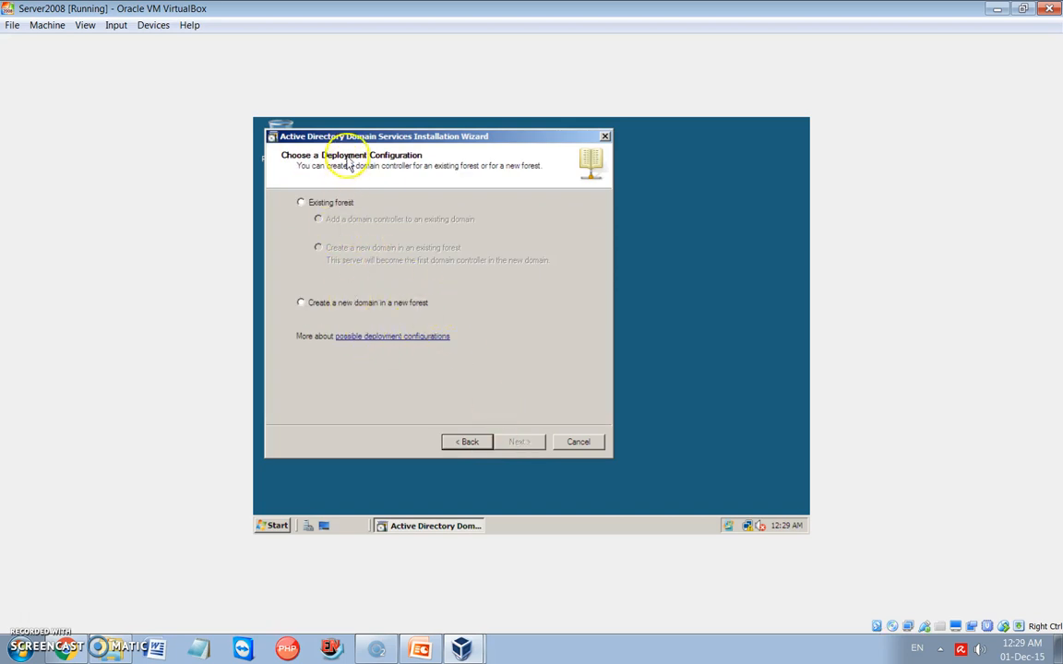
pyautogui.moveTo(349, 136); pyautogui.dragTo(410, 159)
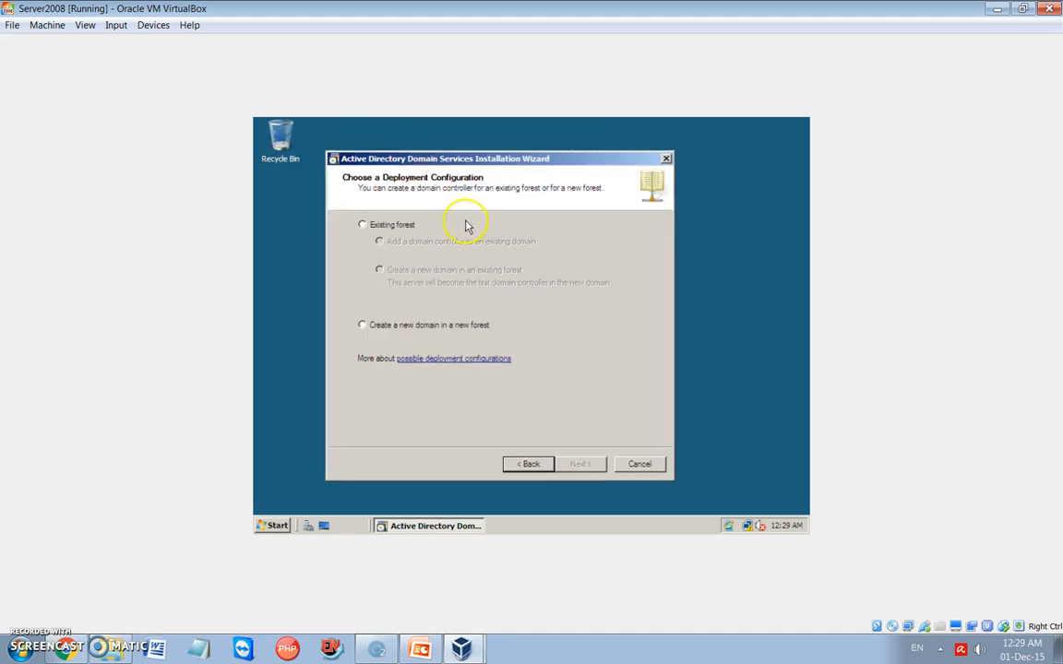
pyautogui.click(391, 228)
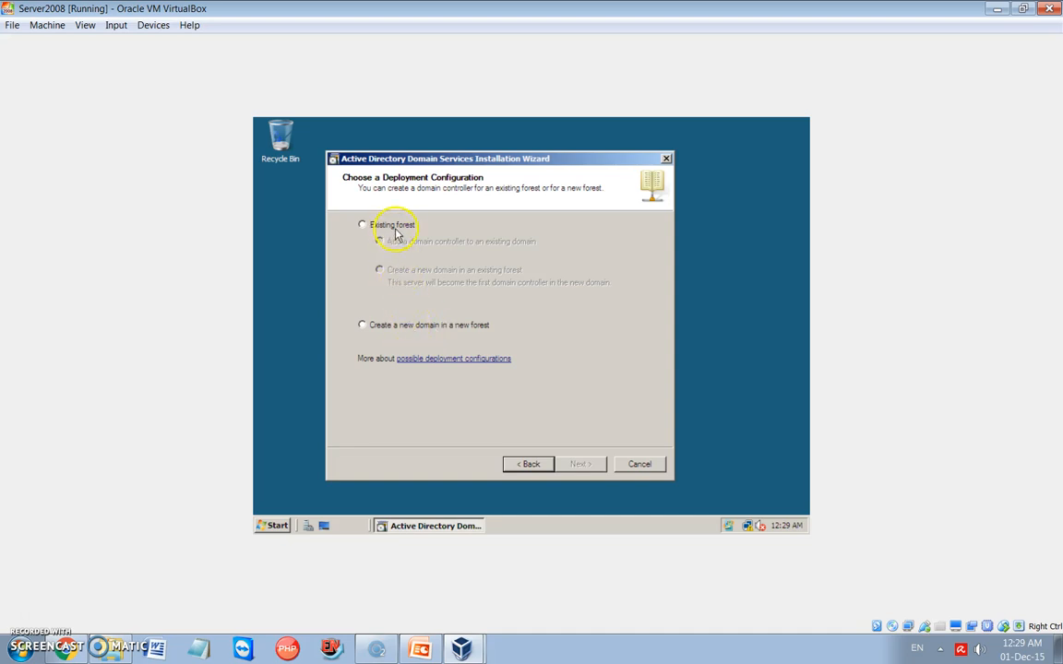
pyautogui.click(384, 334)
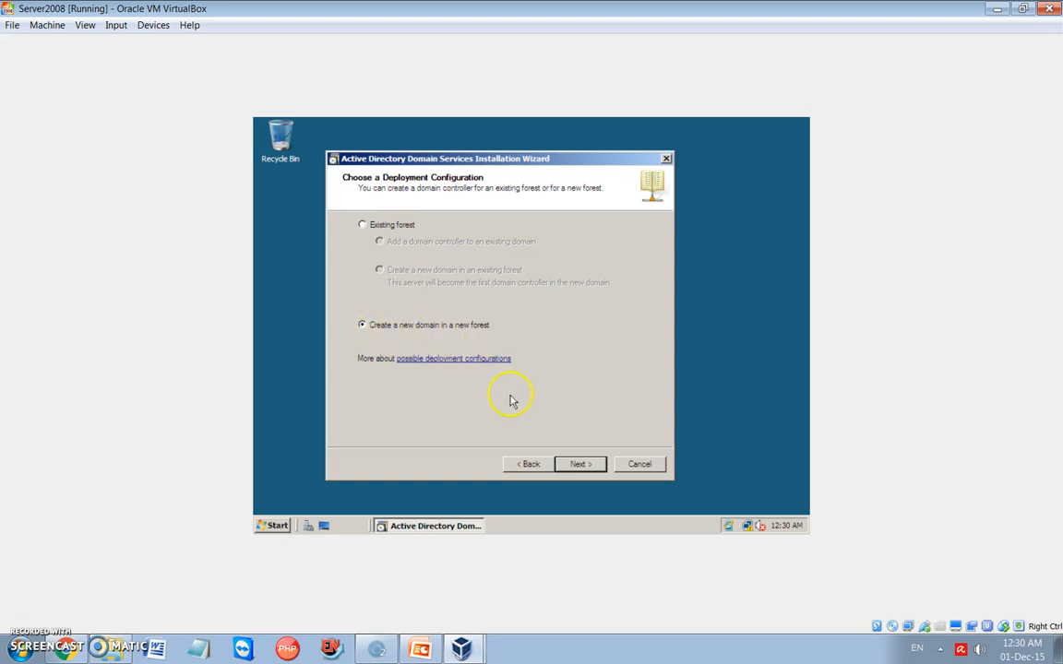
pyautogui.click(580, 466)
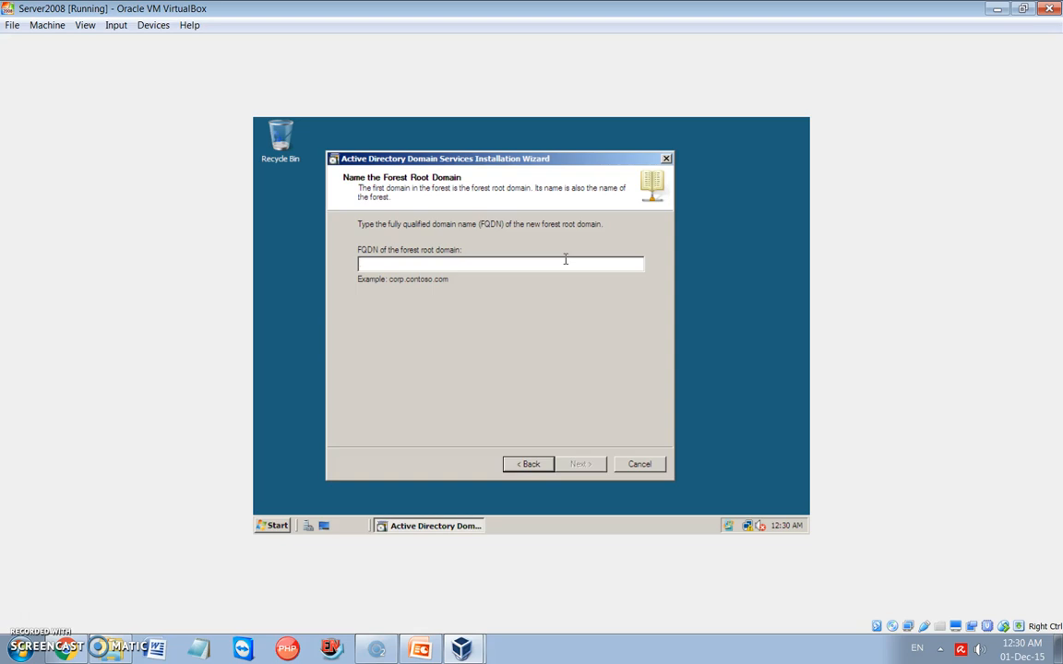
# - Name the forest root domain edutech.com and accept Windows 2000 as the forest functional level
pyautogui.write('edutech.com')
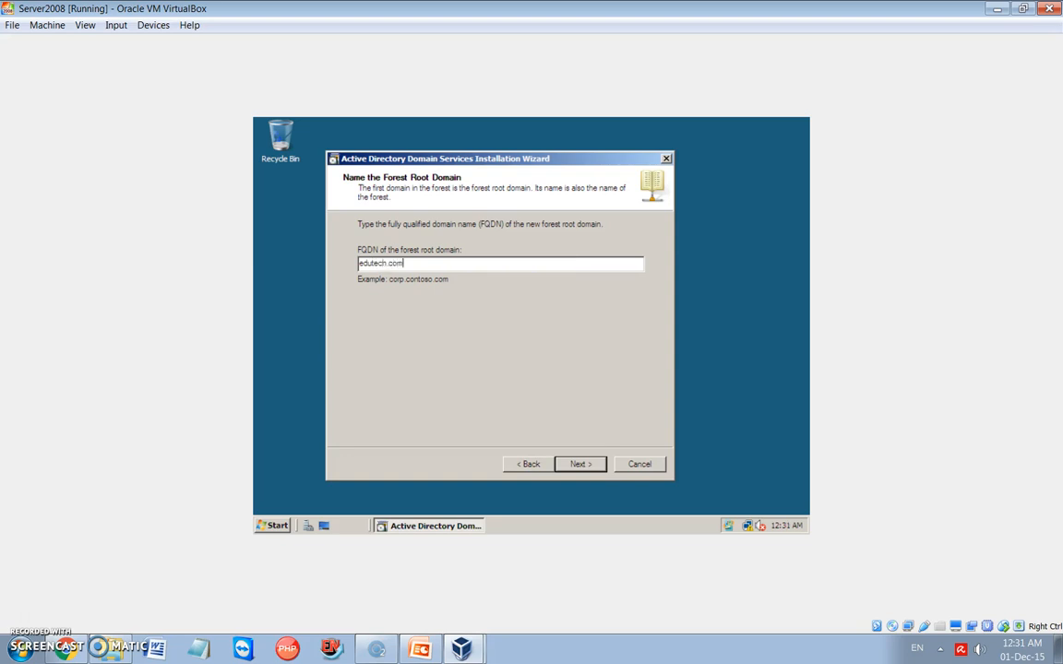
pyautogui.click(582, 465)
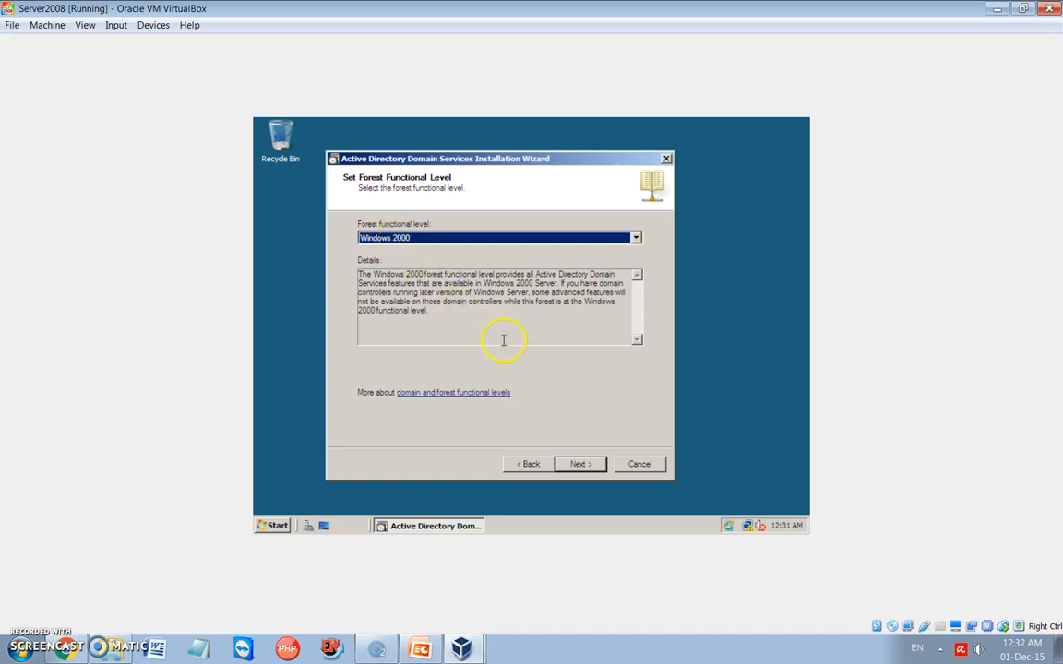
pyautogui.click(583, 469)
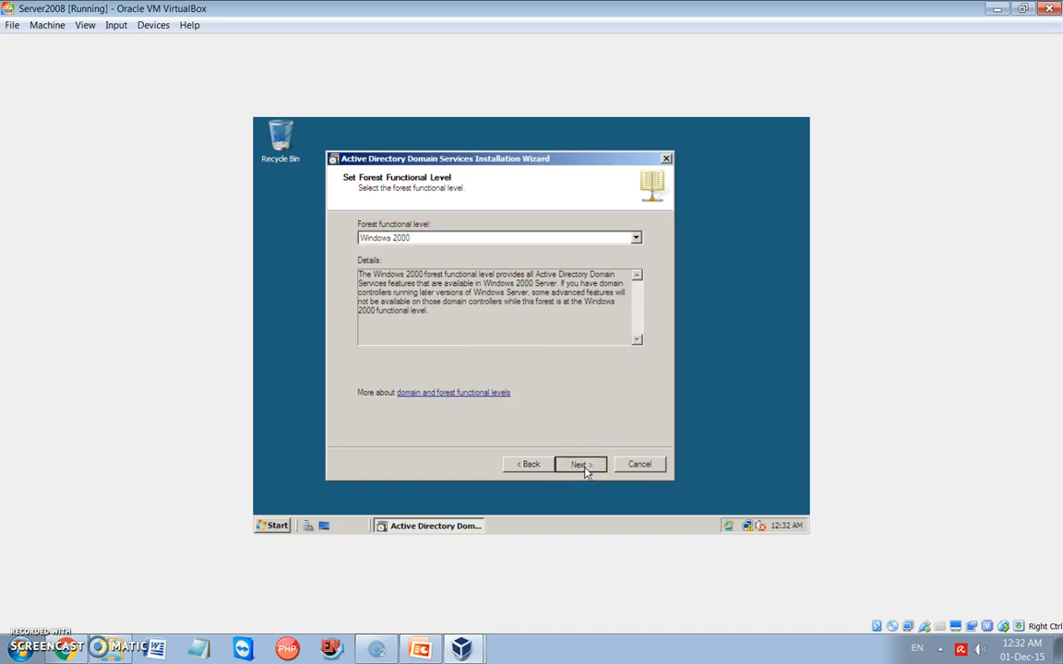
pyautogui.click(581, 466)
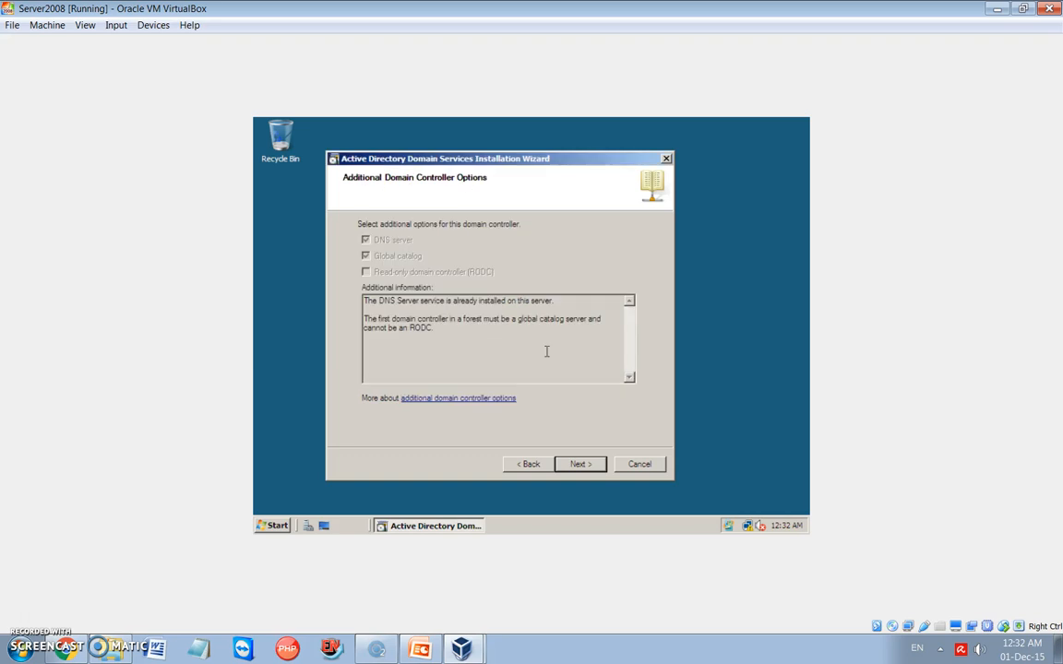
# - Accept the additional domain controller options, using a dynamically assigned IP address and continuing without a DNS delegation
pyautogui.click(588, 471)
pyautogui.click(587, 465)
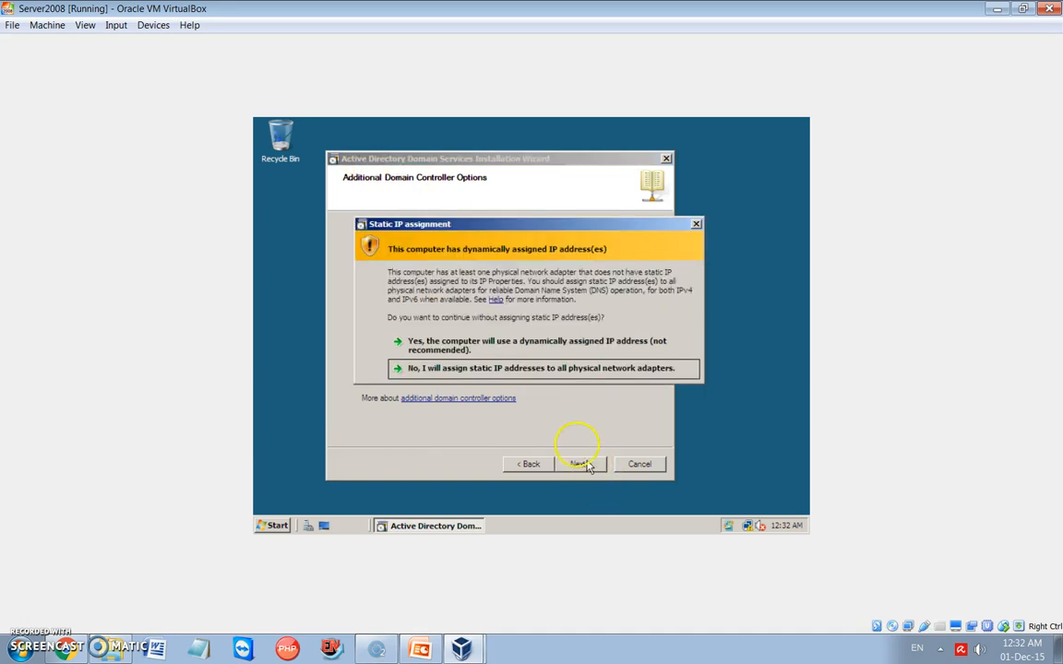
pyautogui.click(529, 371)
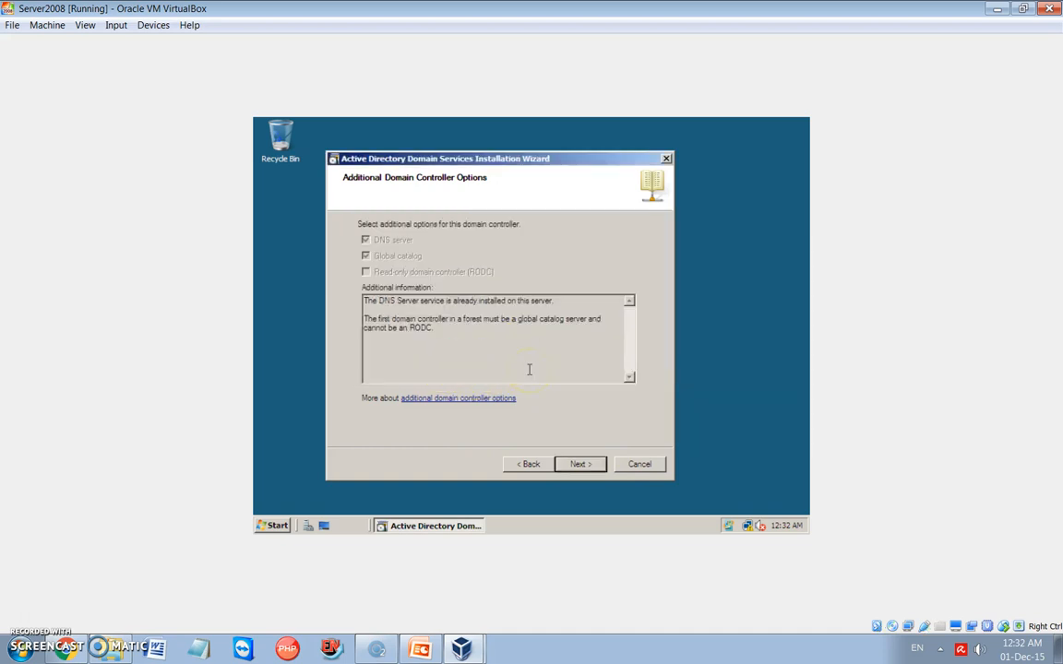
pyautogui.click(579, 463)
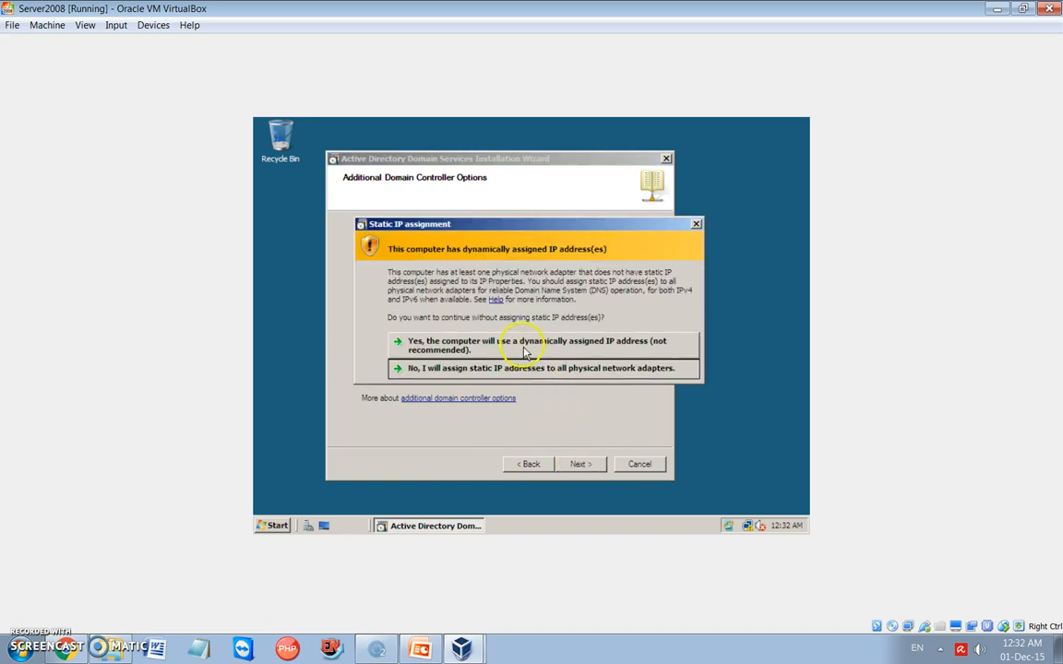
pyautogui.click(486, 347)
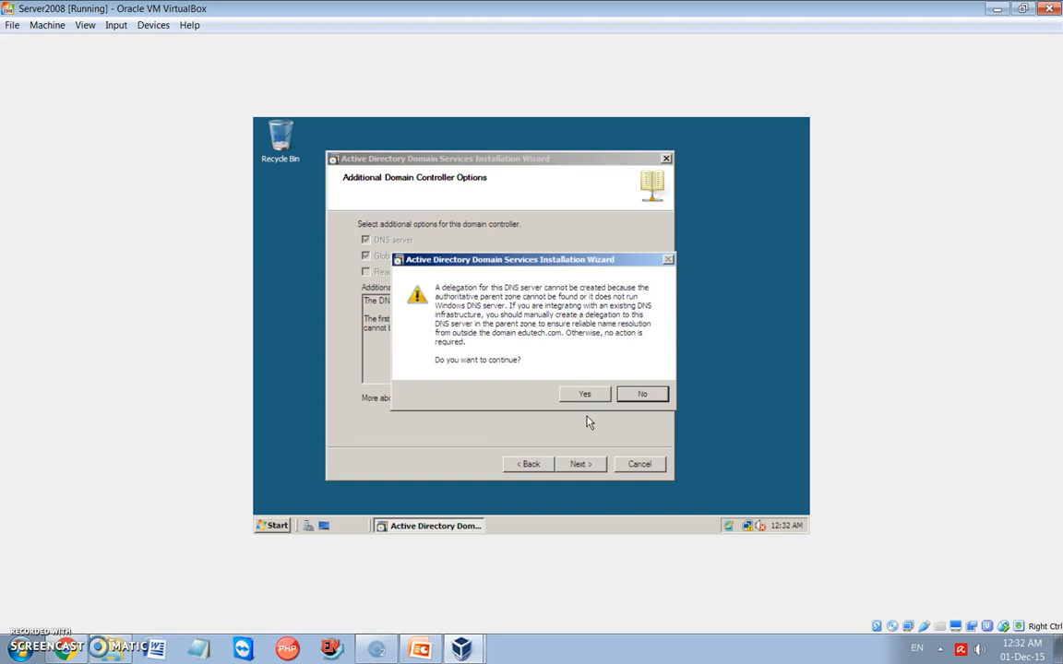
pyautogui.click(584, 395)
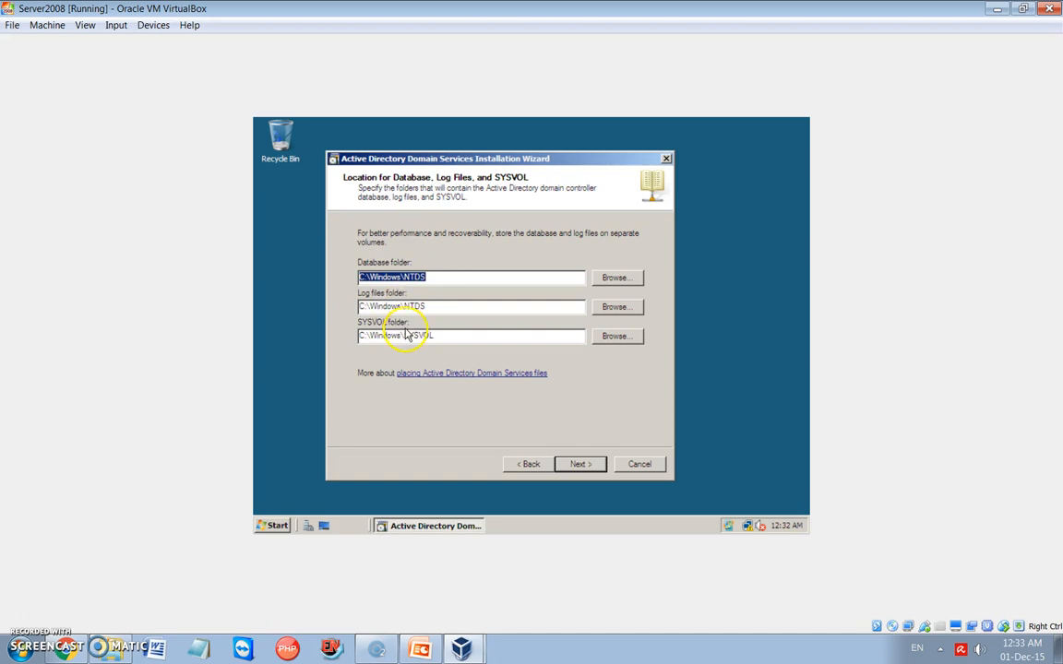
# - Accept the default database, log and SYSVOL folders, and enter and confirm the Directory Services Restore Mode administrator password
pyautogui.click(581, 466)
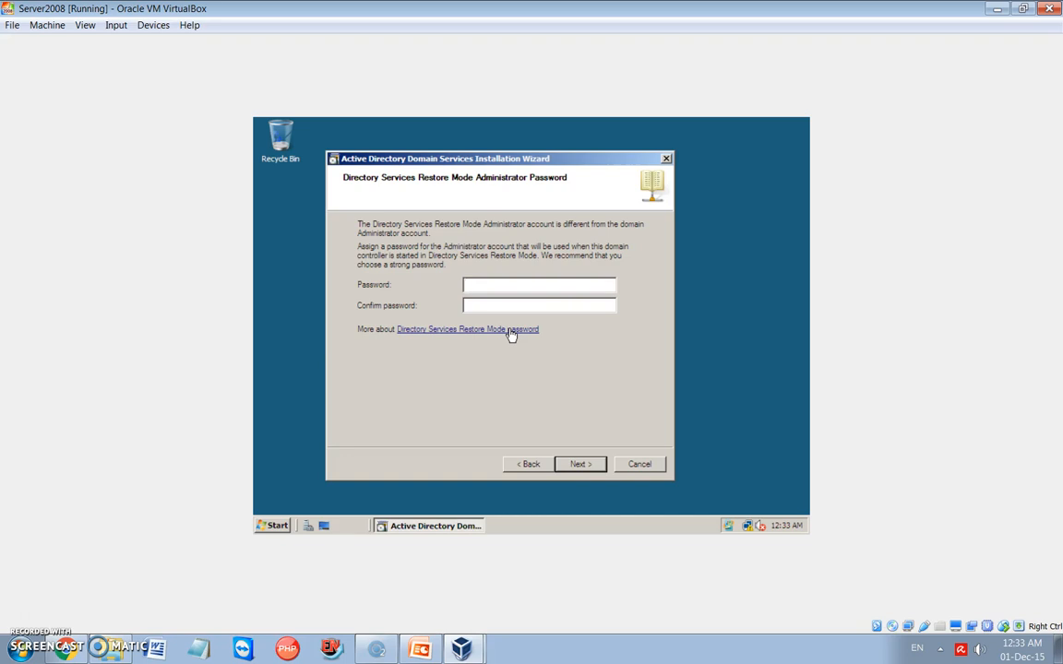
pyautogui.write('**************')
pyautogui.click(579, 464)
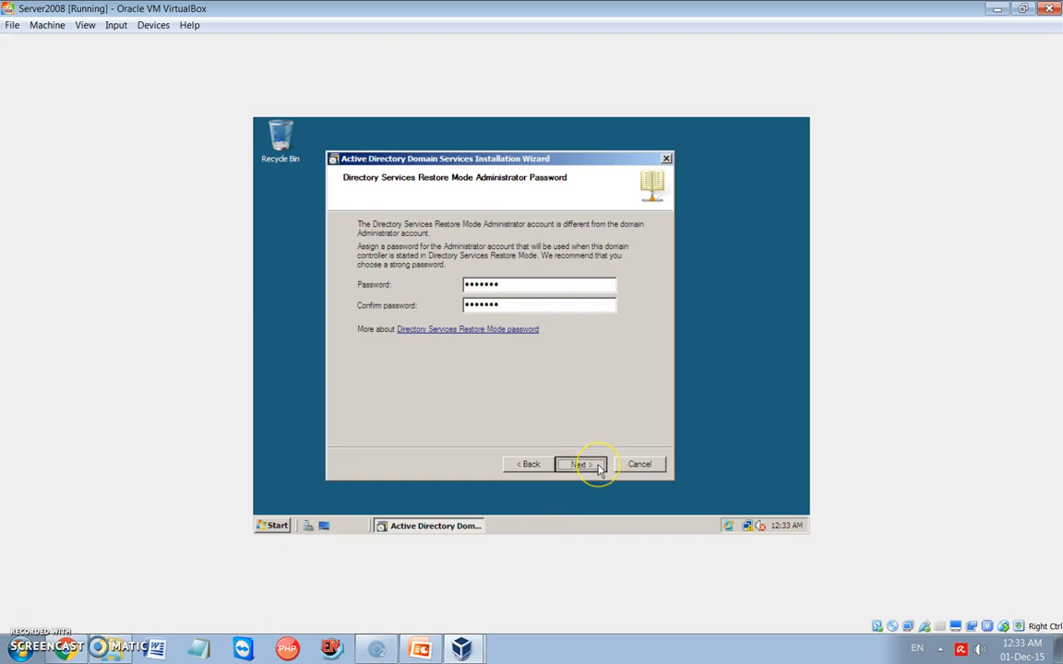
# - Run the domain controller installation with the chosen settings and finish the wizard
pyautogui.click(578, 464)
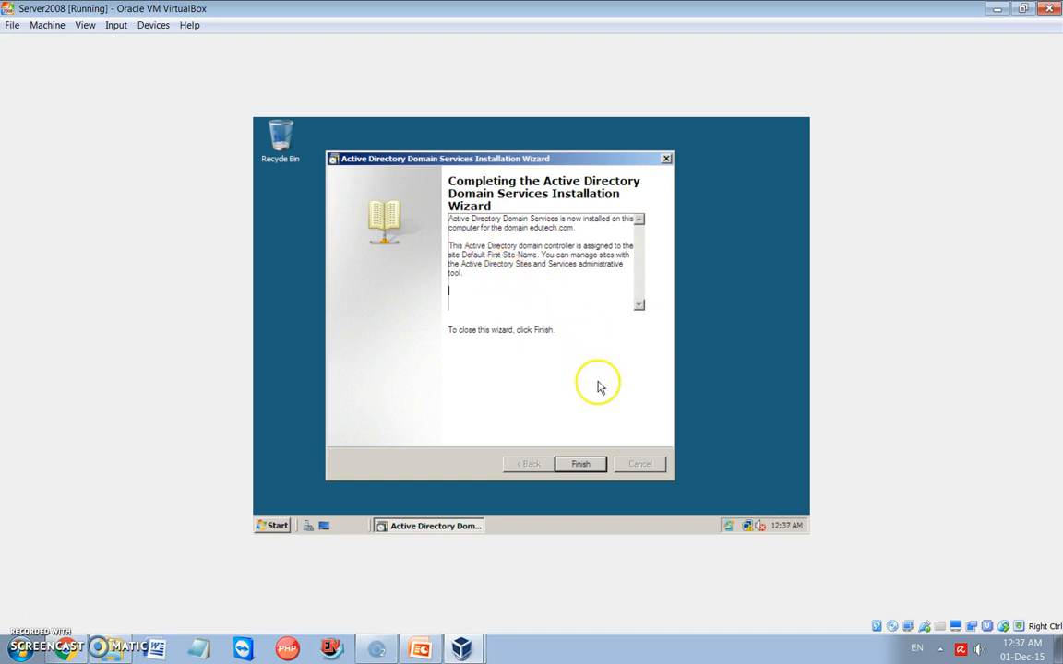
pyautogui.click(581, 467)
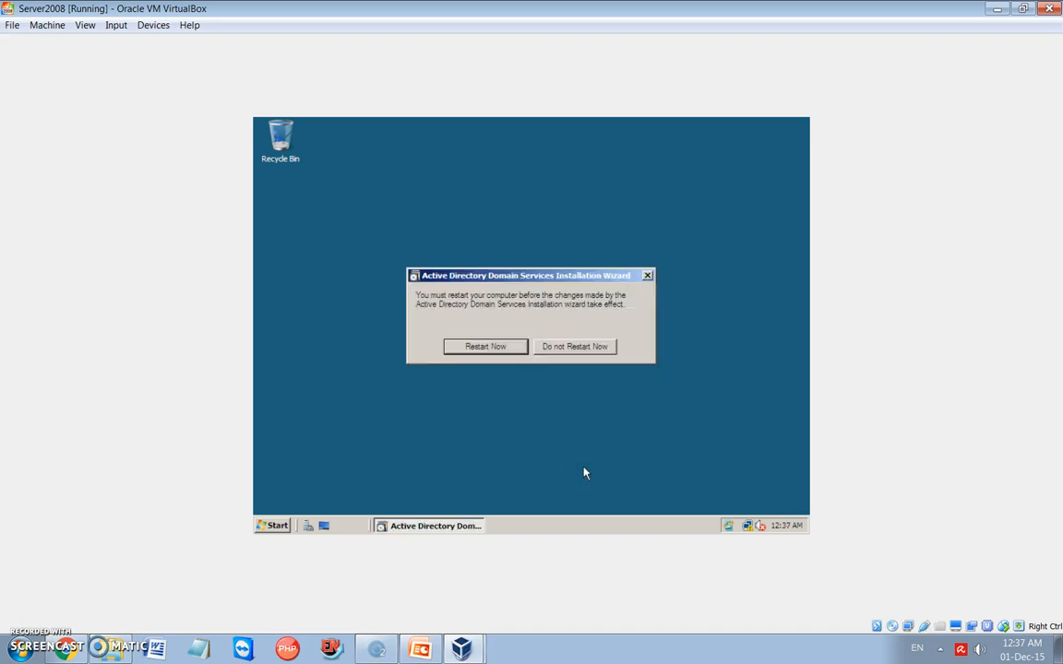